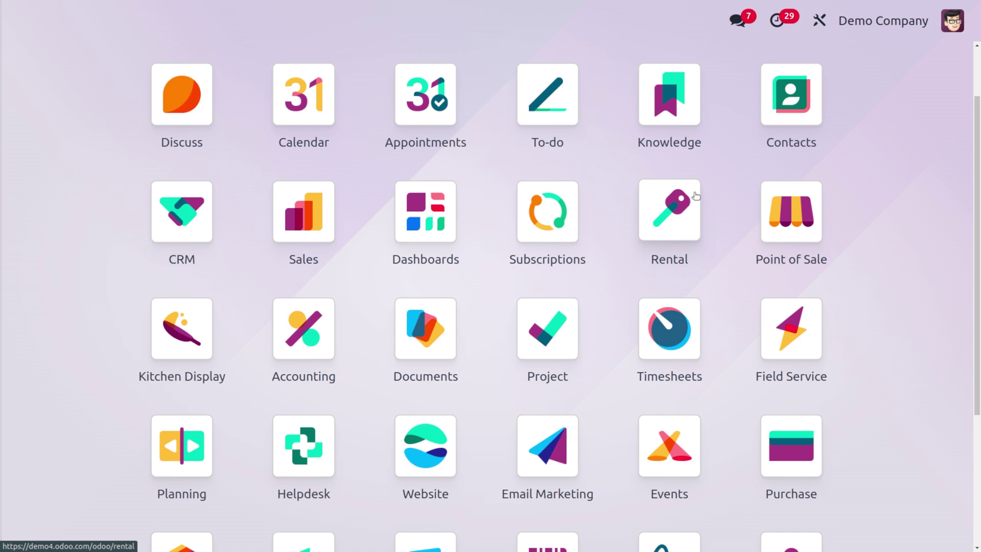
- Search the Odoo home menu for 'em' to list the matching apps
text(em)
click(696, 196)
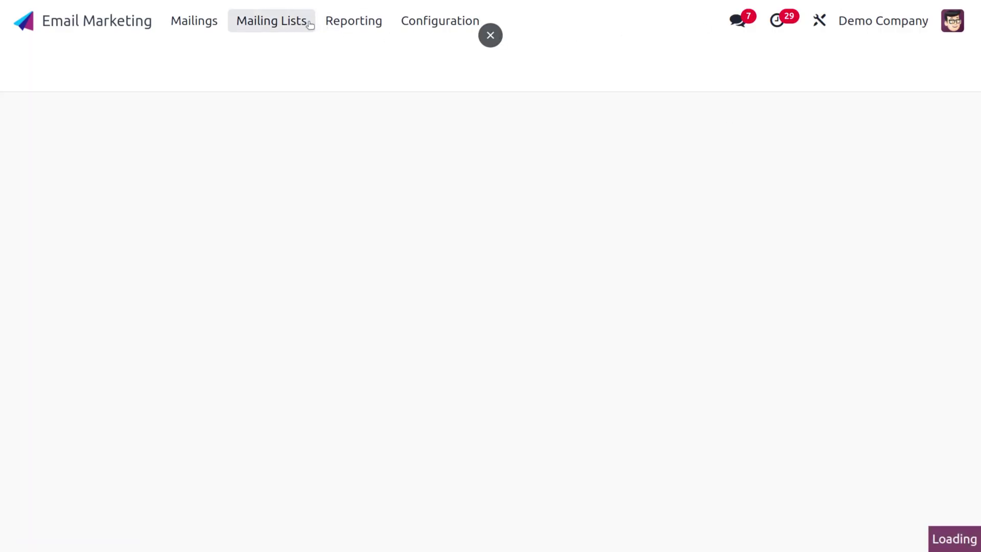
click(303, 21)
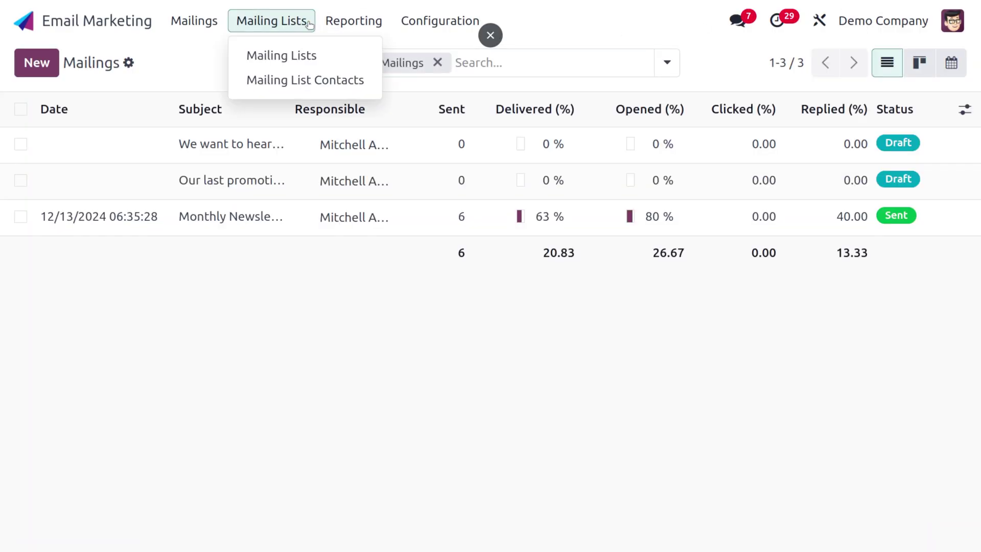
click(306, 56)
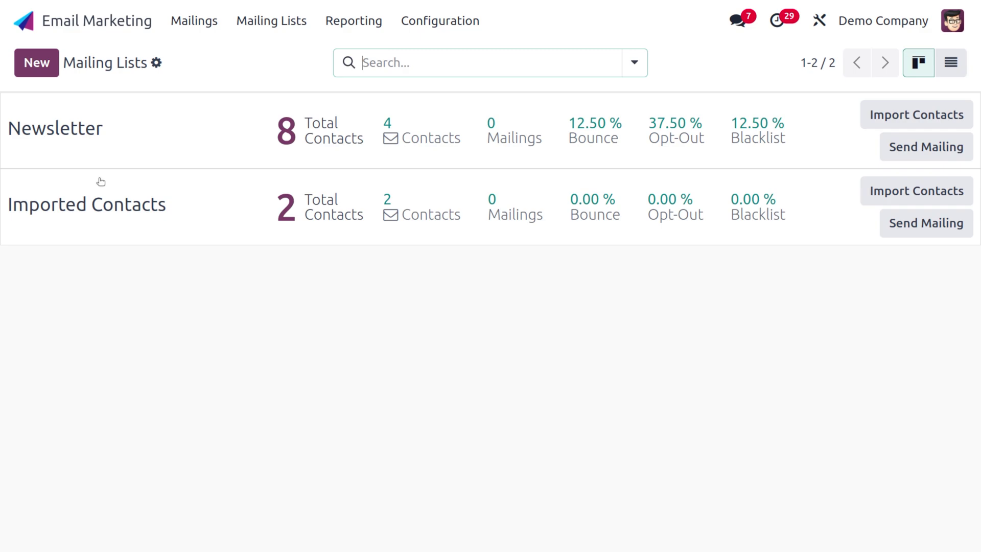
click(23, 20)
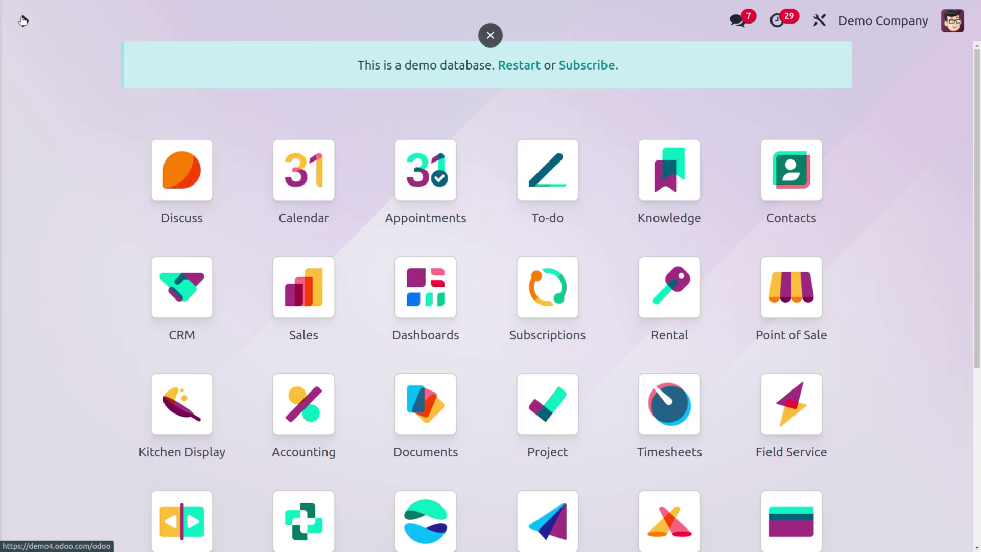
- Open Website in edit mode and insert the Let's Connect contact form block on the homepage
text(we)
key(Return)
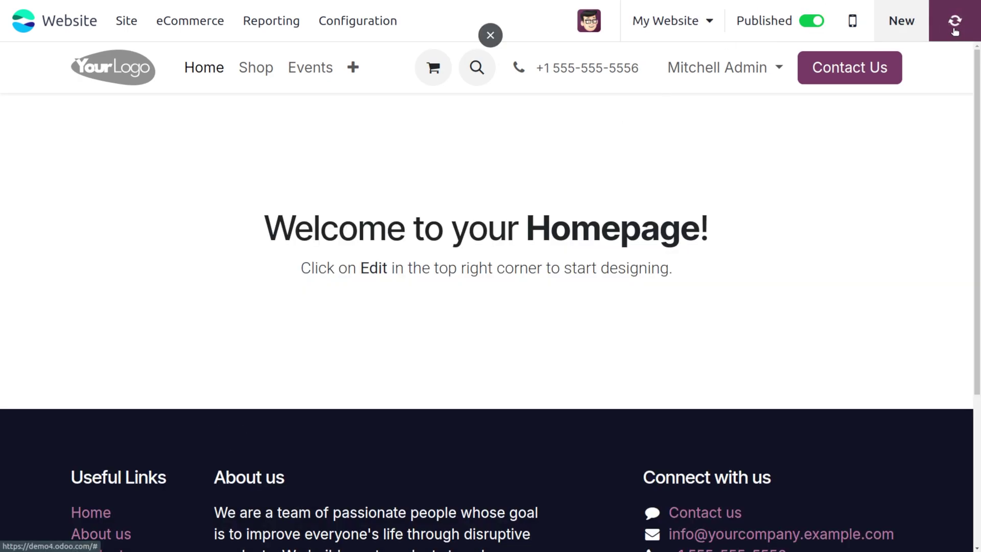
click(954, 30)
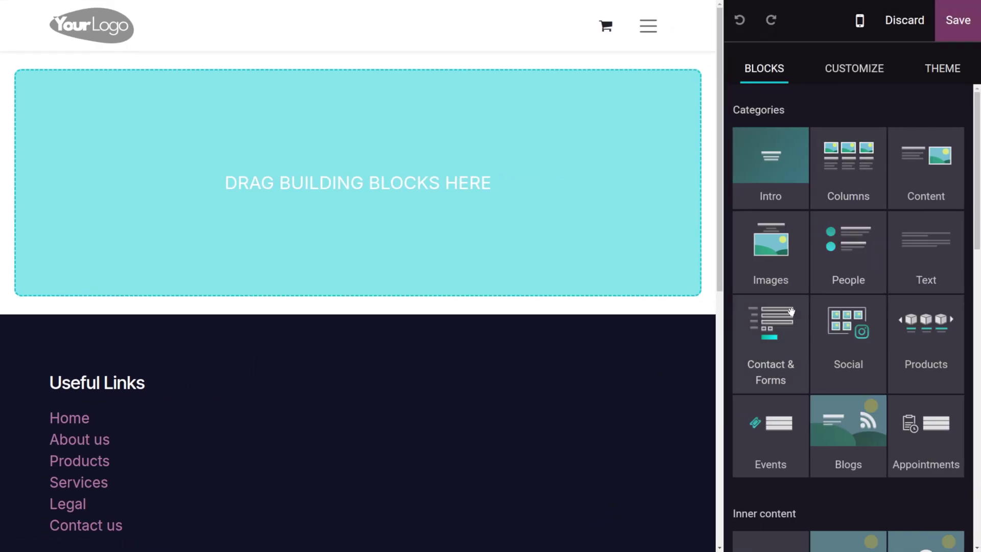
drag(767, 352, 472, 206)
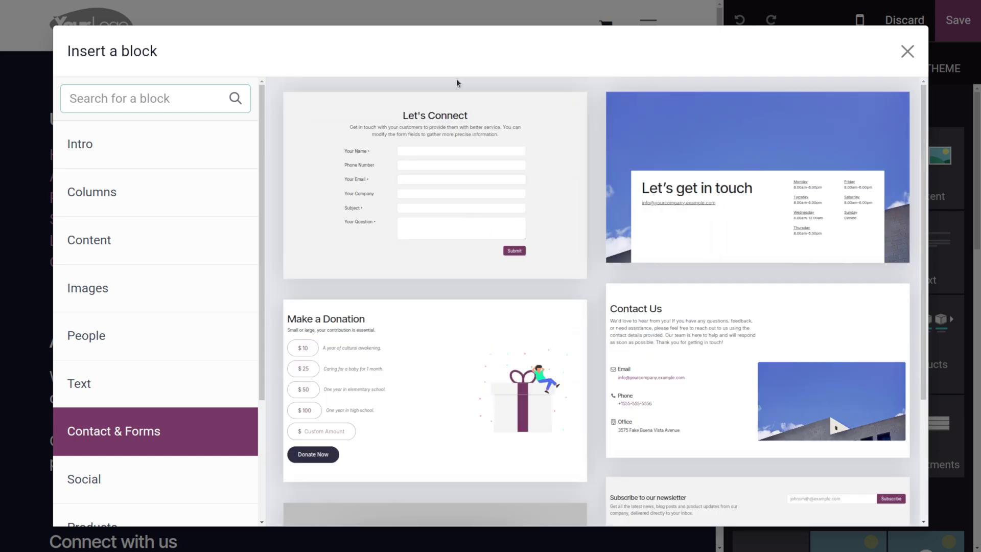
click(462, 184)
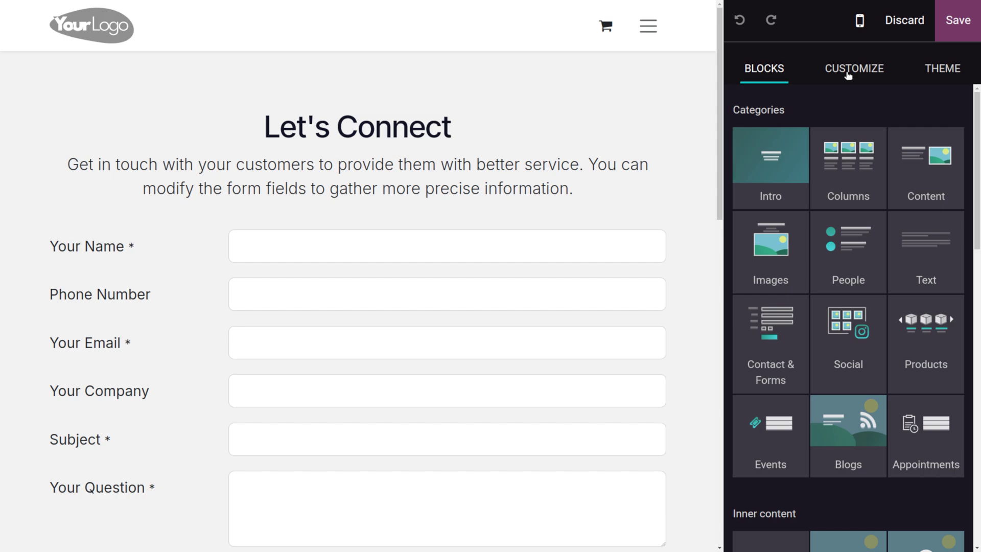
- Save the homepage and test submitting the empty Let's Connect form
click(949, 33)
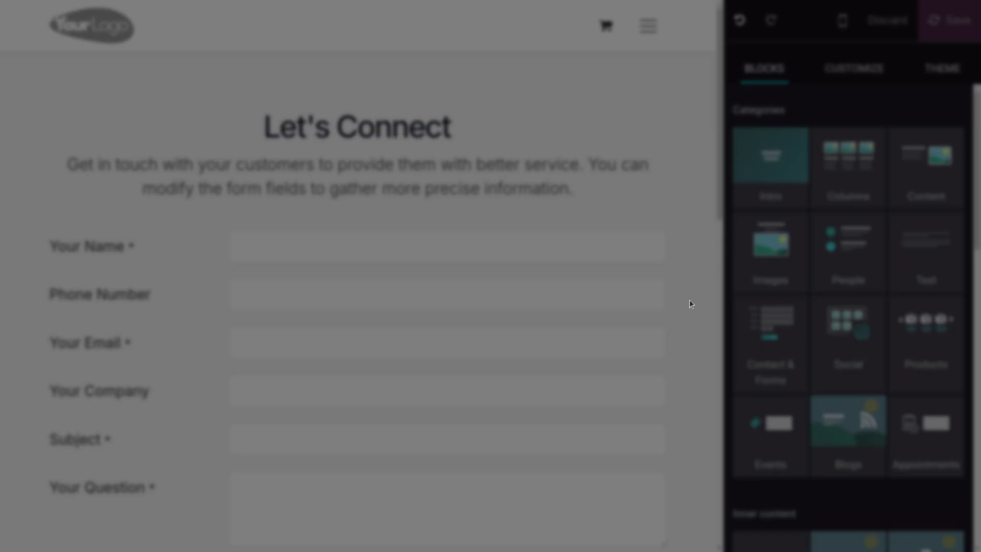
scroll(661, 345, down, 5)
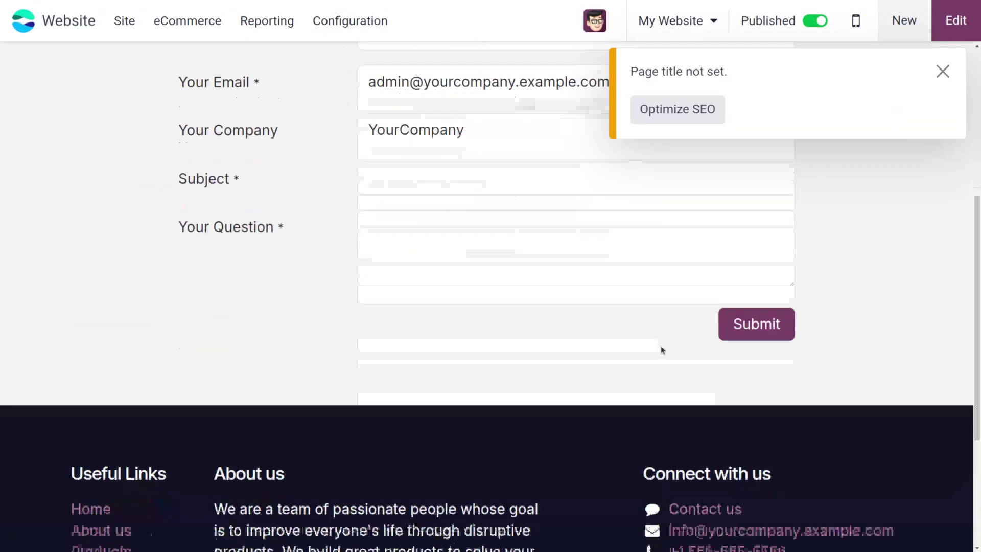
click(942, 71)
click(756, 350)
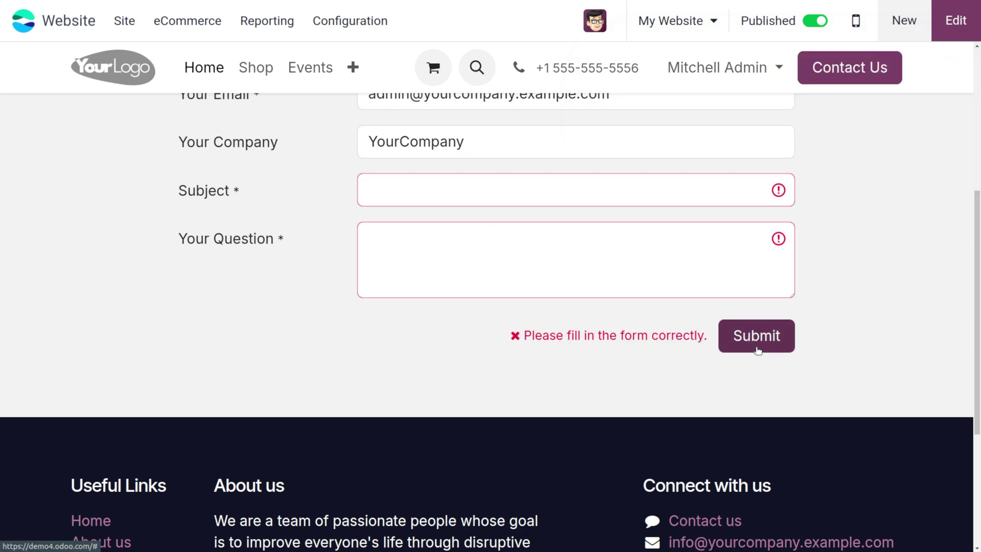
- Set the form's Action to Subscribe to Newsletter and save the page
click(954, 21)
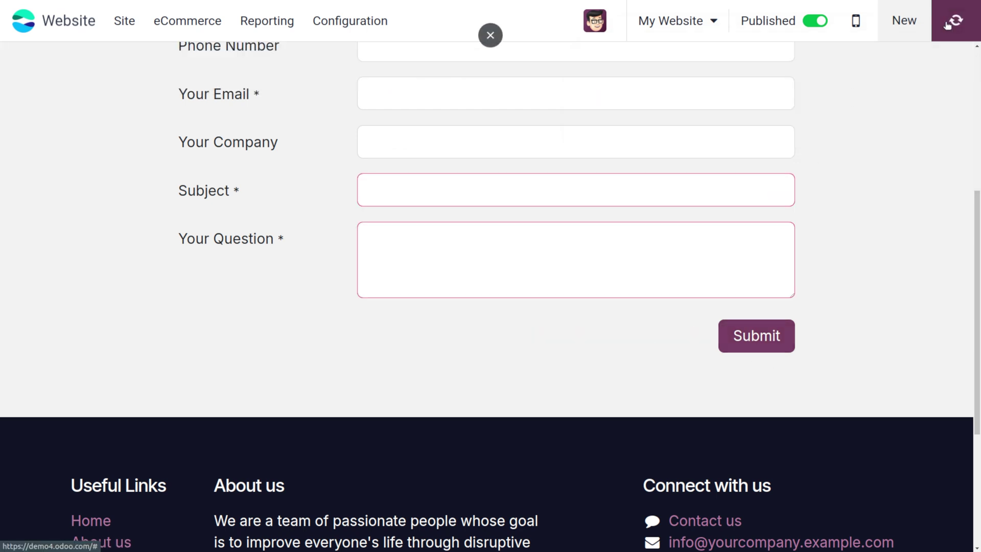
double_click(617, 307)
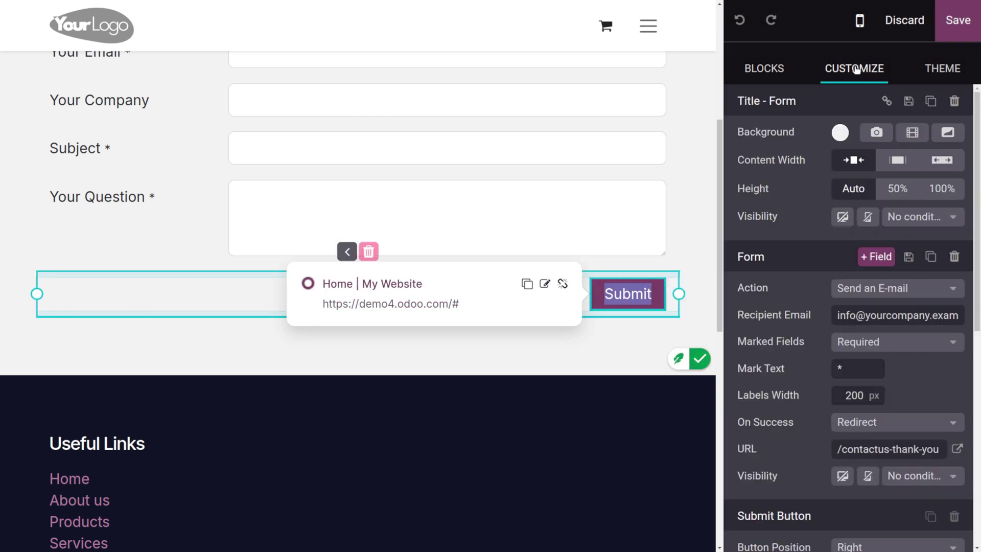
click(892, 292)
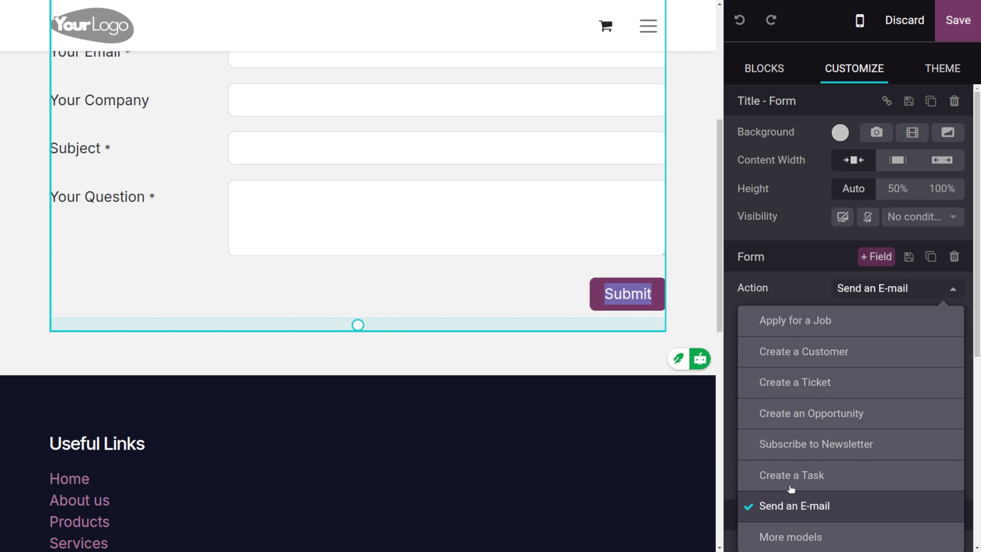
click(845, 444)
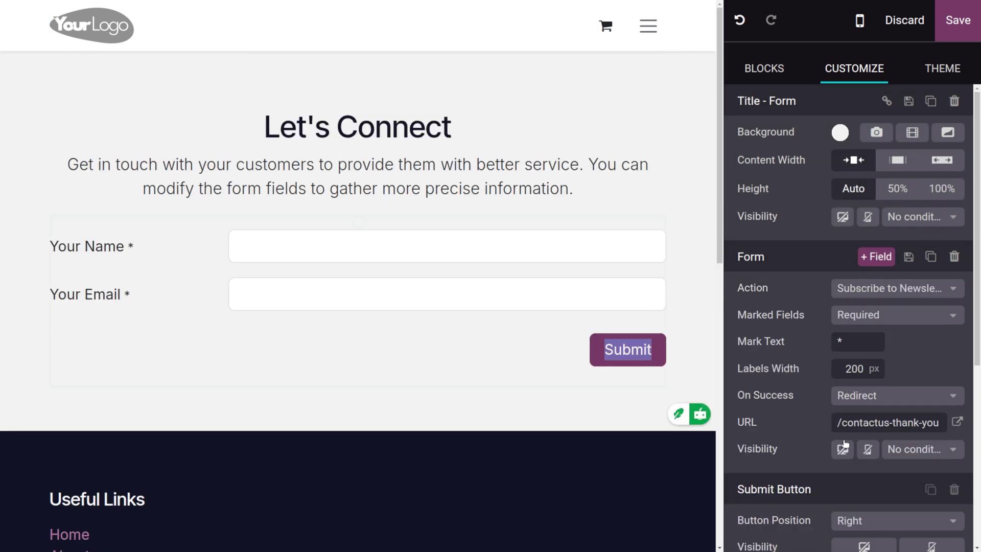
click(956, 22)
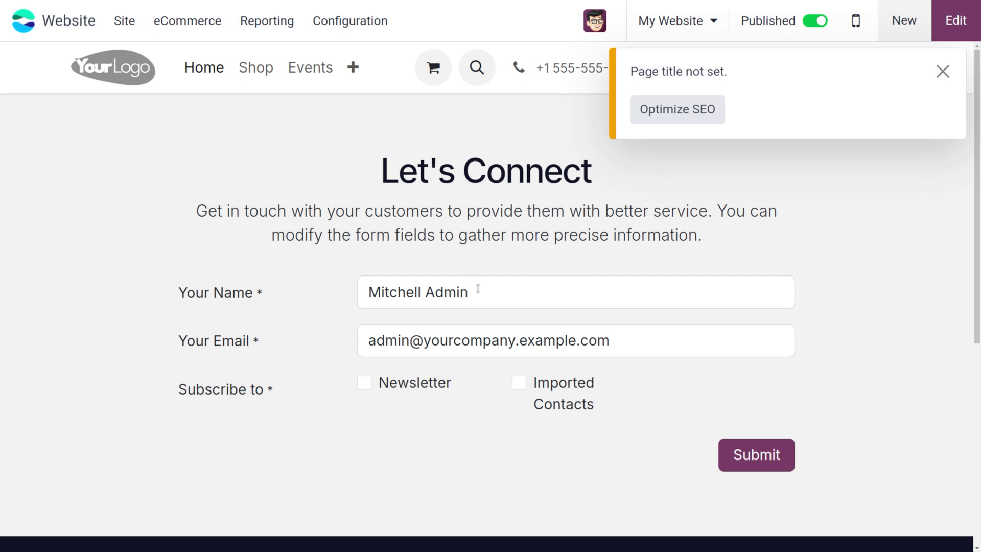
- Enter the visitor's name and e-mail address, tick Newsletter, and submit the form
click(495, 292)
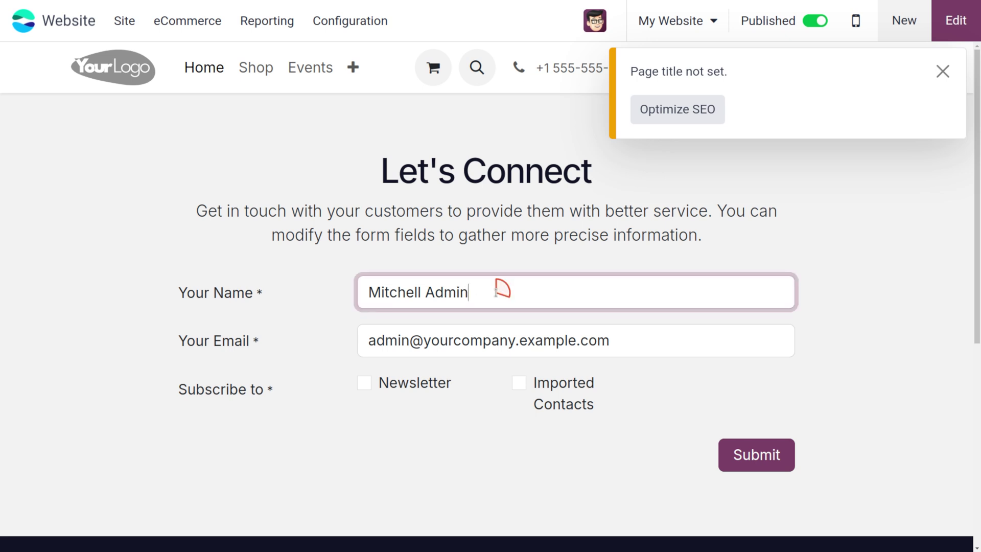
key(BackSpace)
key(BackSpace)
key(BackSpace)
key(BackSpace)
key(BackSpace)
key(BackSpace)
key(BackSpace)
key(BackSpace)
key(BackSpace)
key(BackSpace)
key(BackSpace)
key(BackSpace)
key(BackSpace)
key(BackSpace)
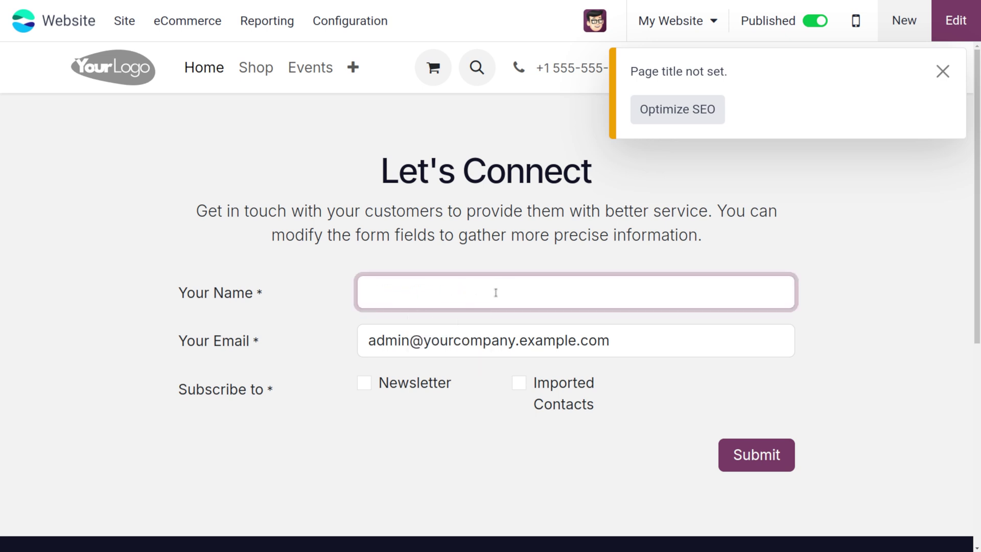
text(Jareen)
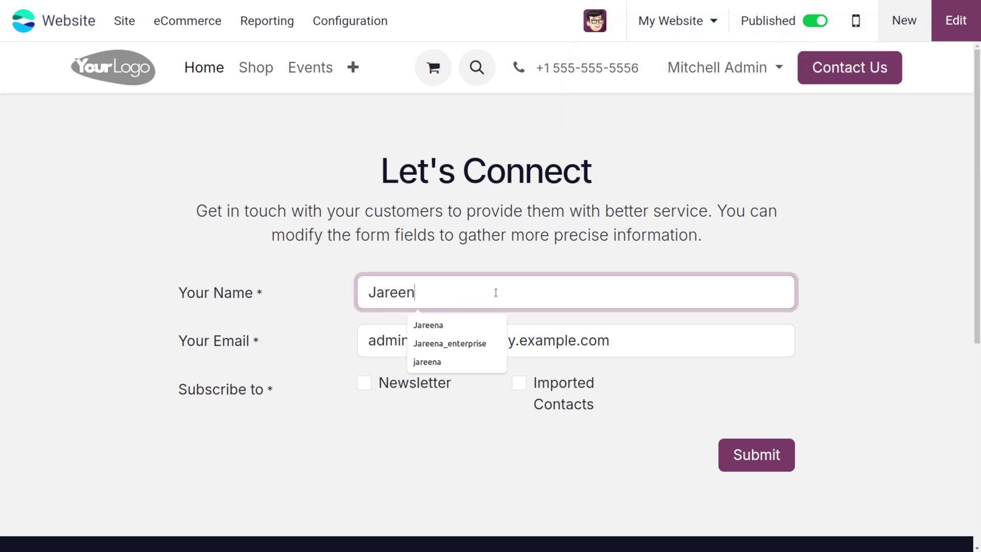
text(a)
click(430, 324)
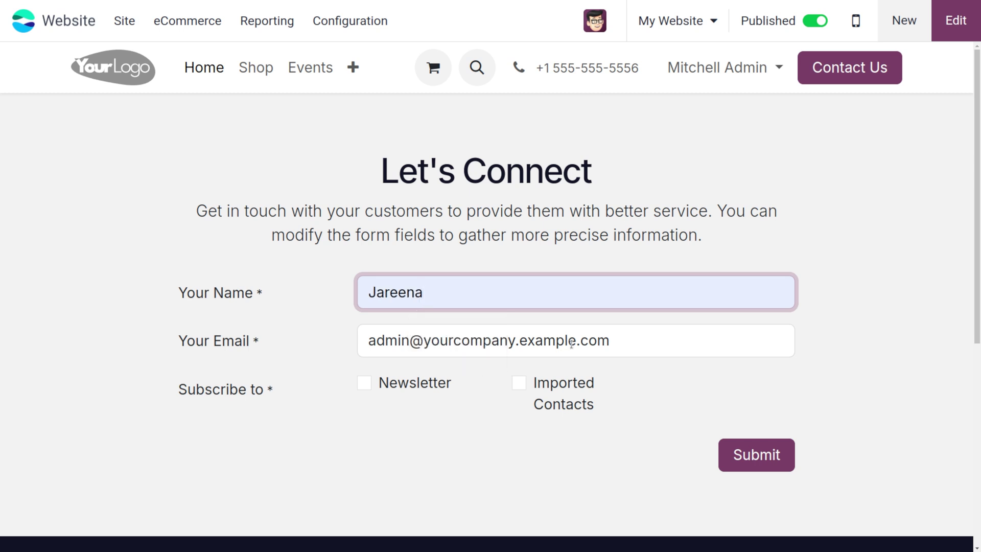
click(607, 339)
key(BackSpace)
key(BackSpace)
key(BackSpace)
key(BackSpace)
key(BackSpace)
key(BackSpace)
key(BackSpace)
key(BackSpace)
key(BackSpace)
key(BackSpace)
key(BackSpace)
key(BackSpace)
key(BackSpace)
key(BackSpace)
key(BackSpace)
key(BackSpace)
key(BackSpace)
key(BackSpace)
key(BackSpace)
key(BackSpace)
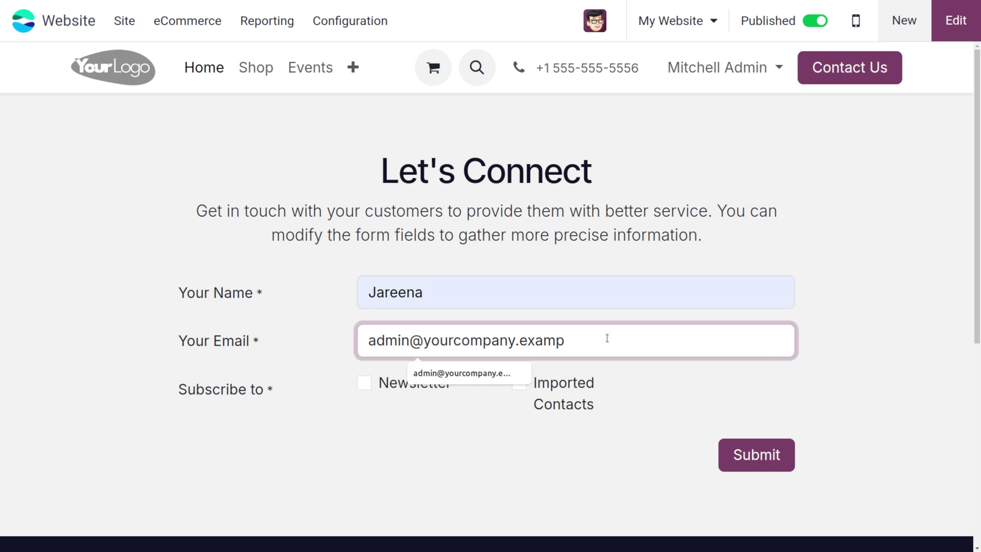
key(BackSpace)
key(BackSpace)
key(BackSpace)
key(BackSpace)
key(BackSpace)
key(BackSpace)
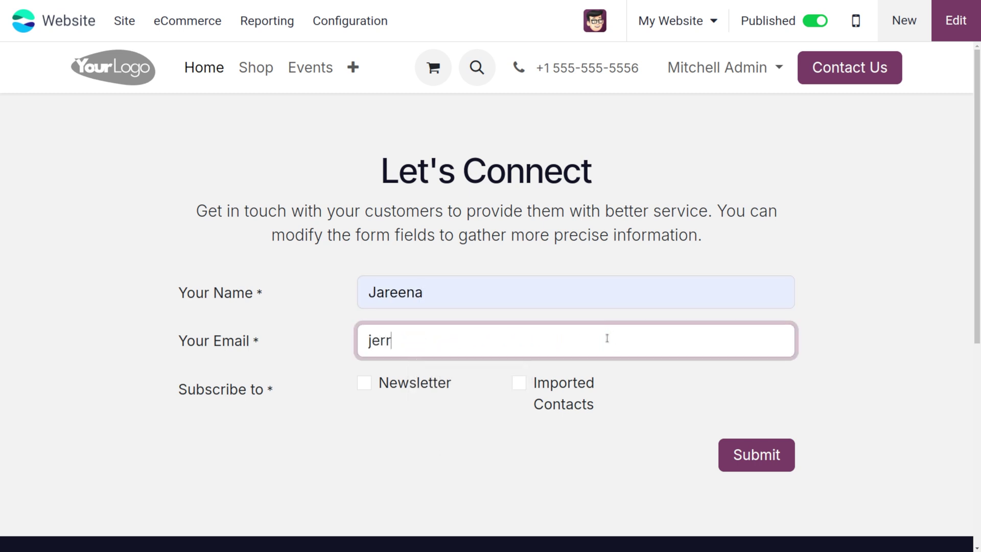
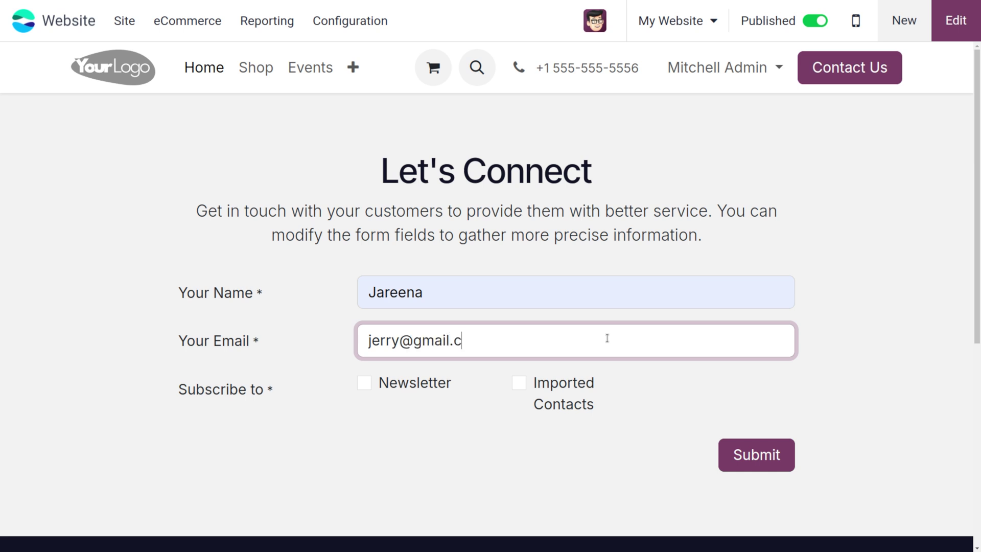
click(366, 385)
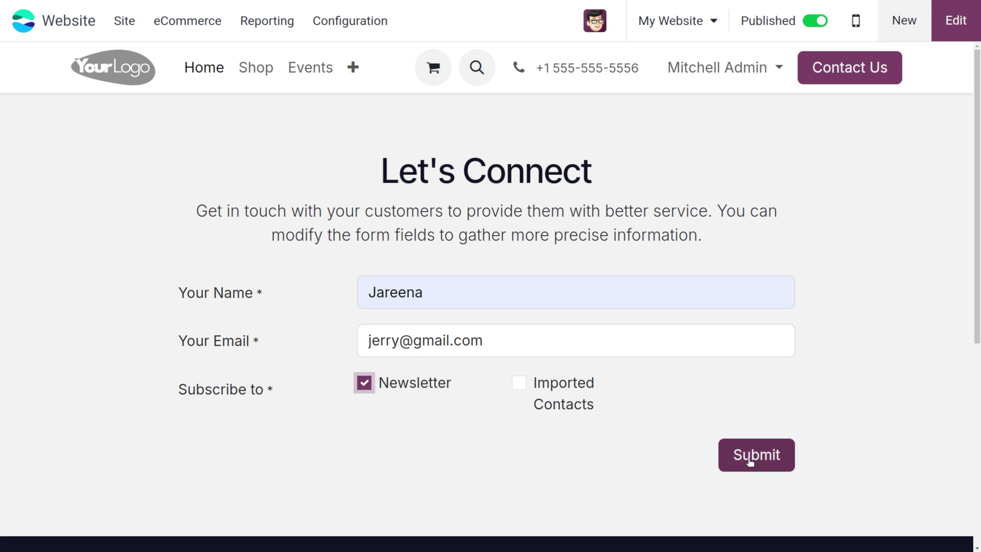
click(751, 462)
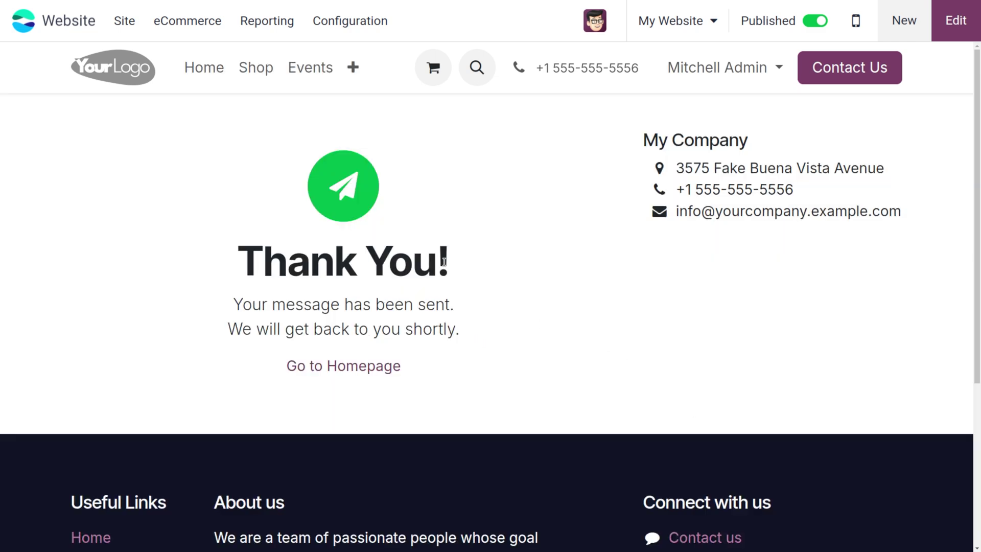
- Open the Newsletter mailing list in Email Marketing and view its 9 recipients
click(23, 22)
text(em)
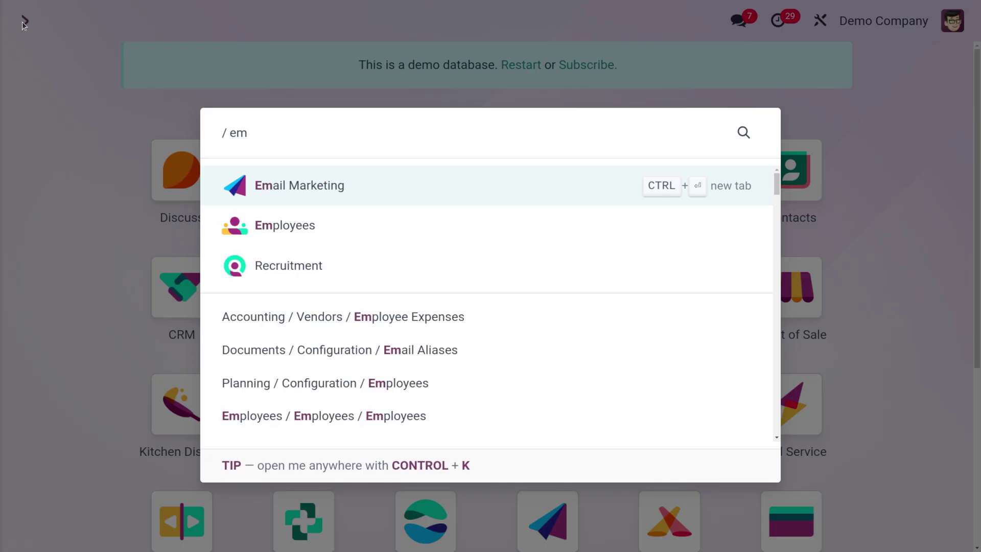
key(Return)
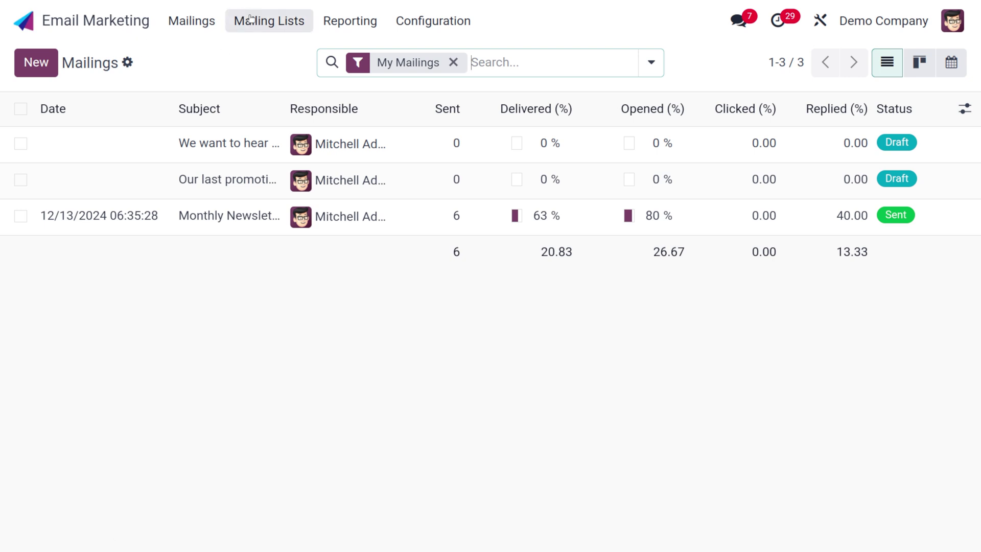
click(280, 18)
click(283, 52)
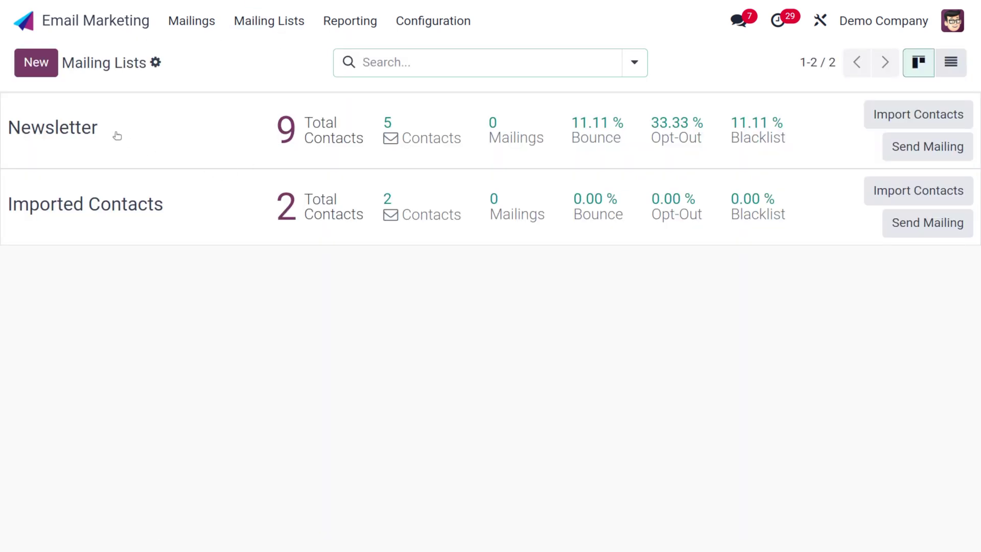
click(304, 139)
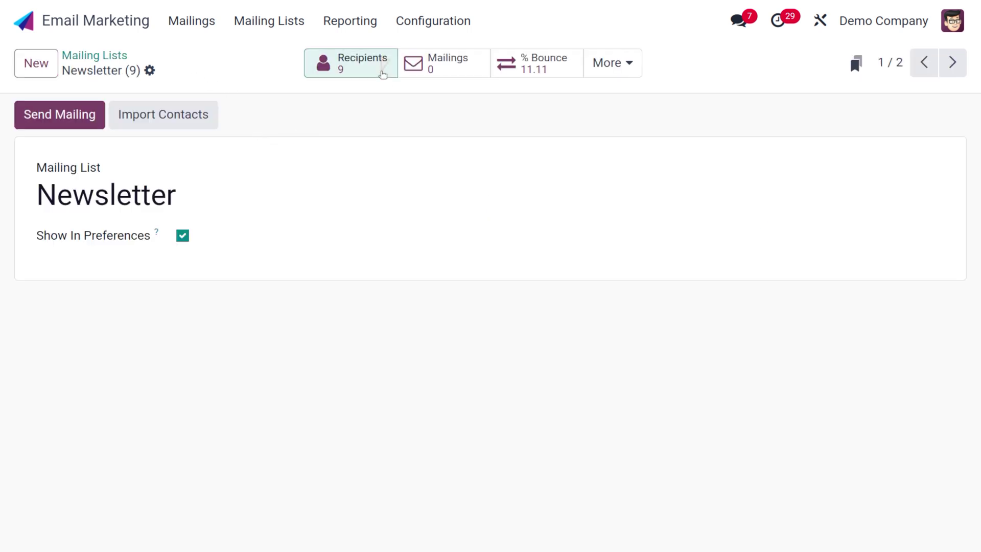
click(381, 74)
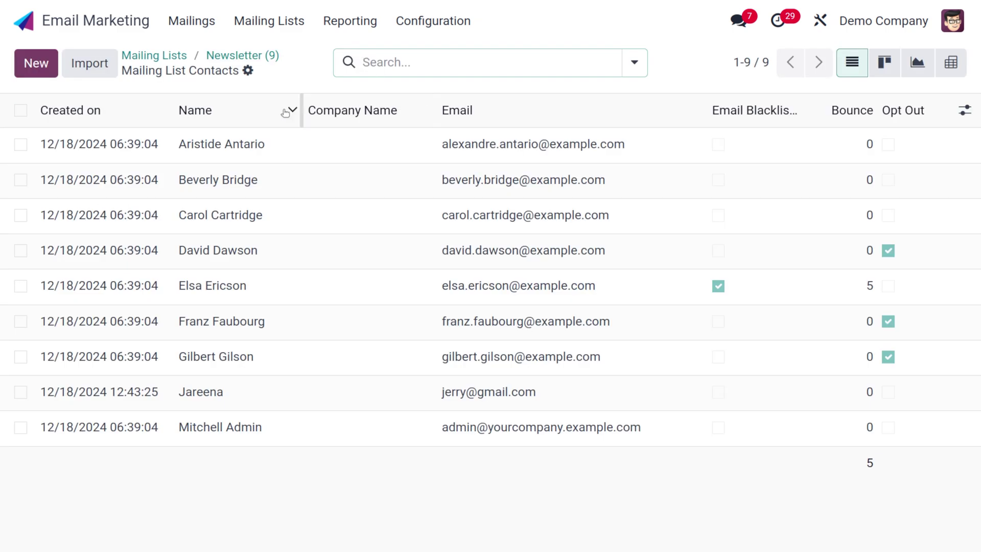